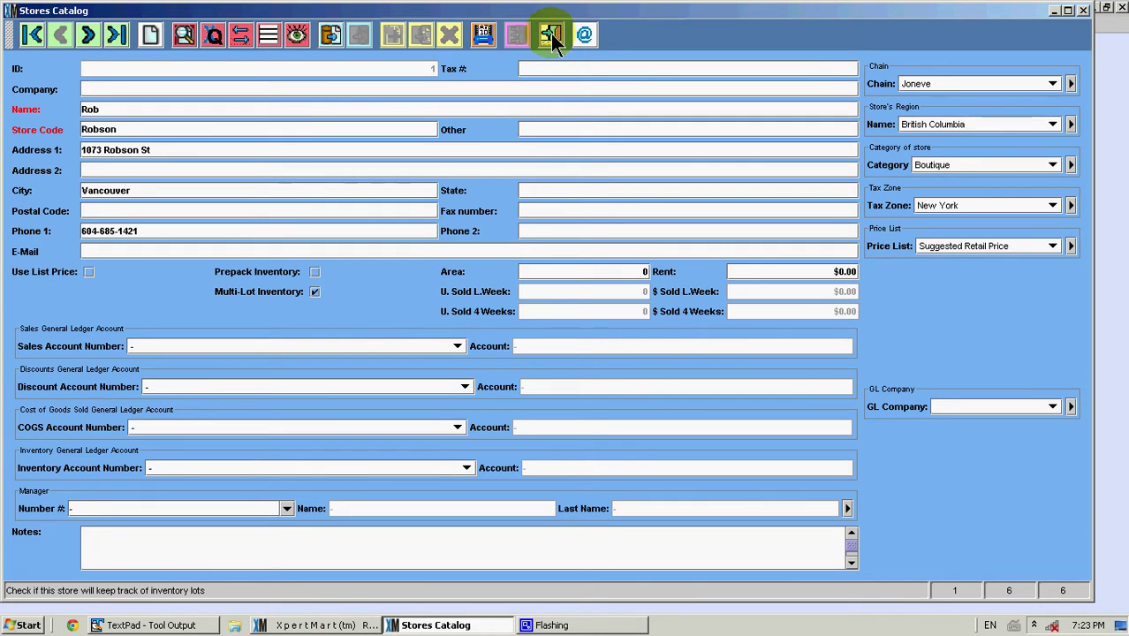
# Close the store record and confirm the file configuration with multi-lot options shown on menus
pyautogui.click(551, 36)
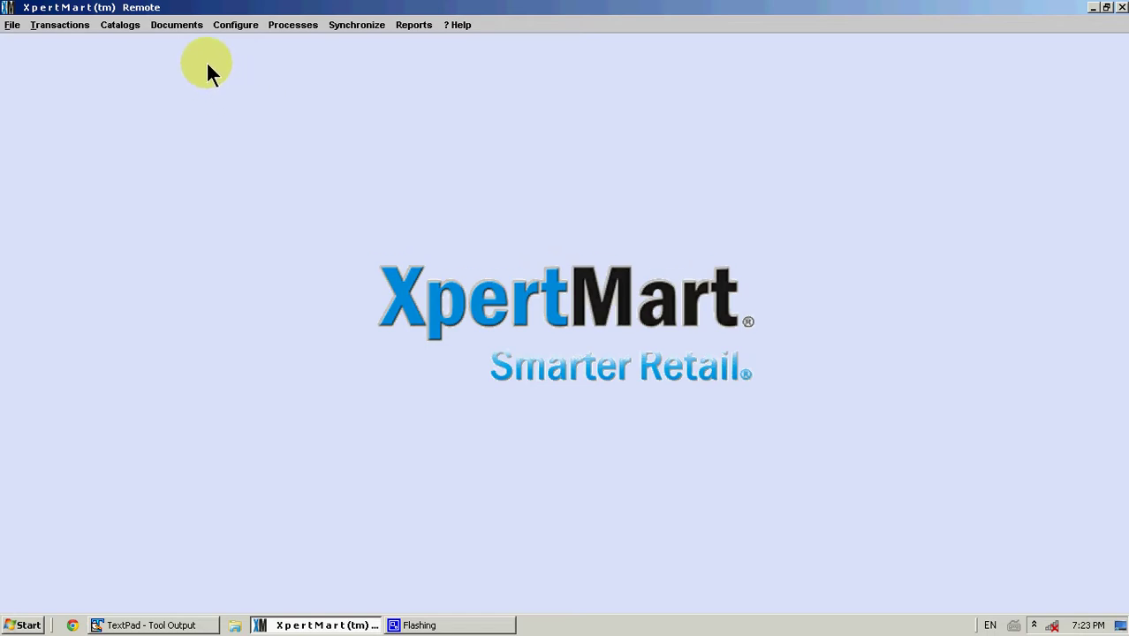
pyautogui.click(246, 28)
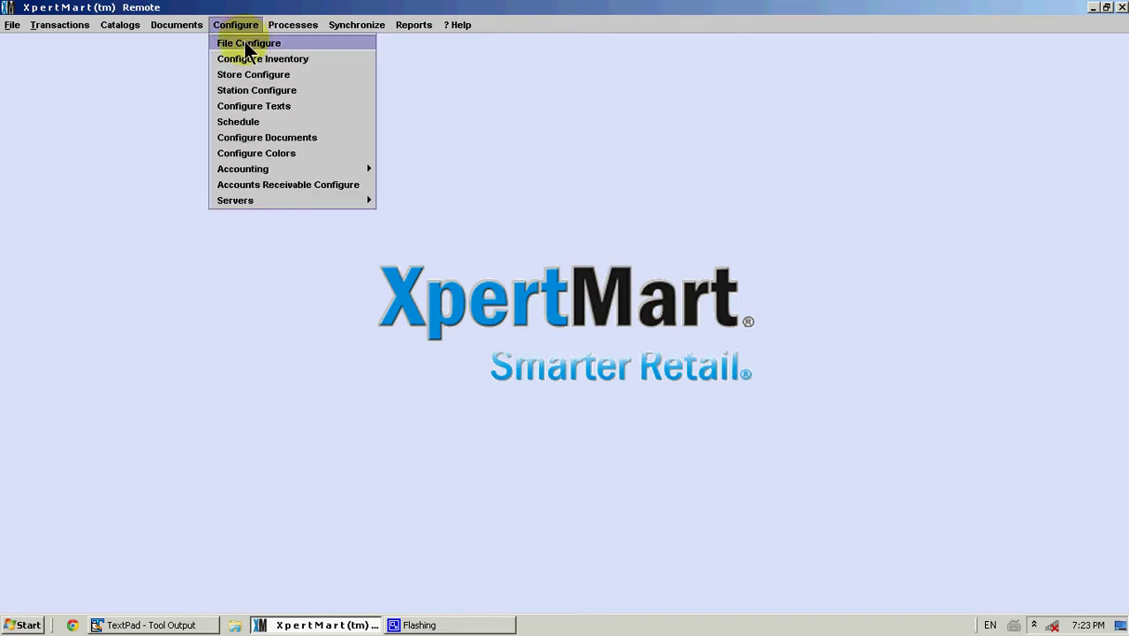
pyautogui.click(247, 45)
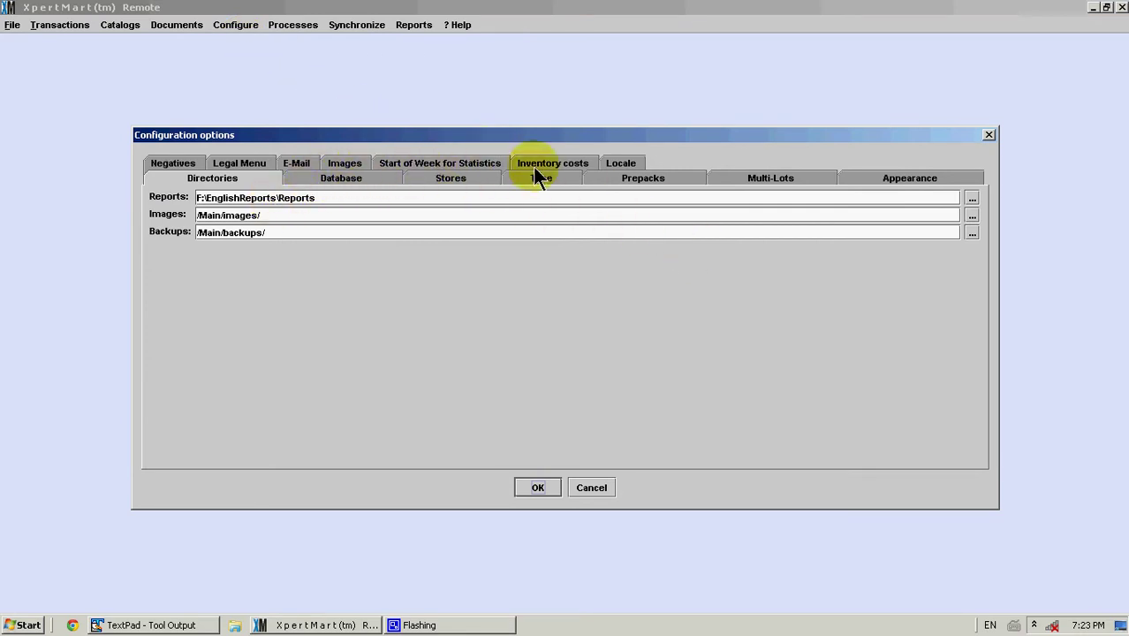
pyautogui.click(767, 179)
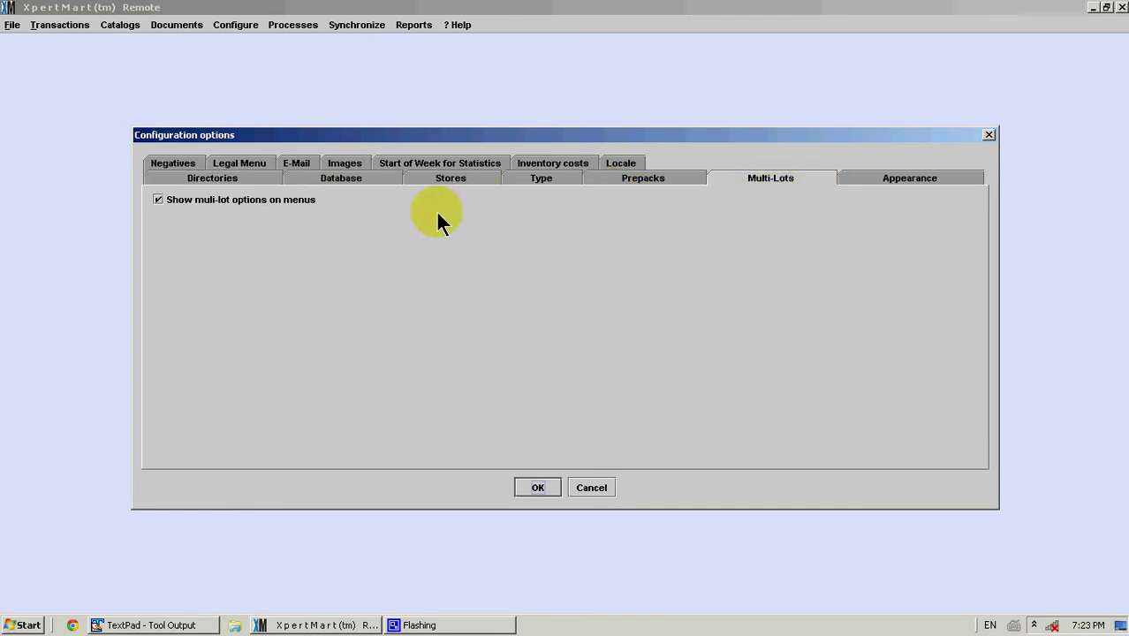
pyautogui.click(297, 210)
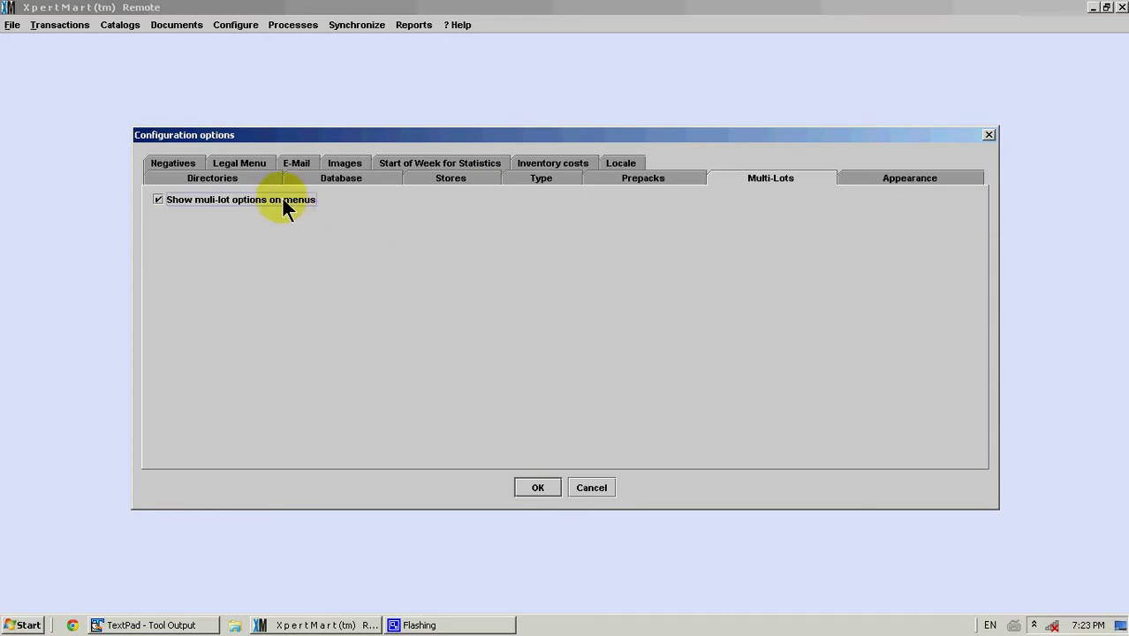
pyautogui.click(538, 489)
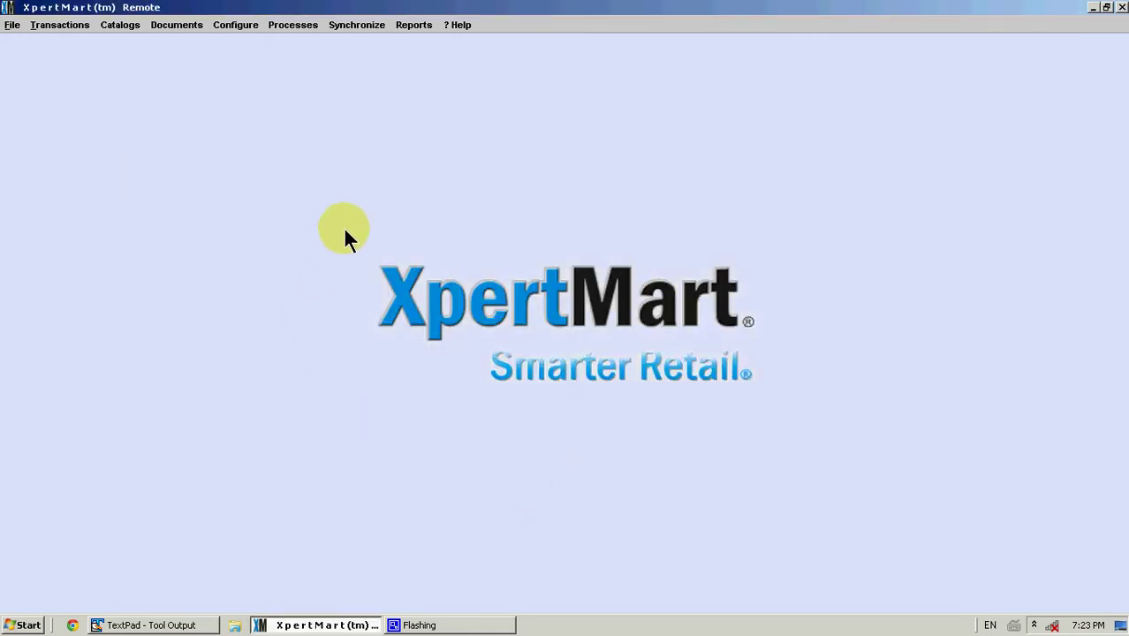
pyautogui.click(120, 27)
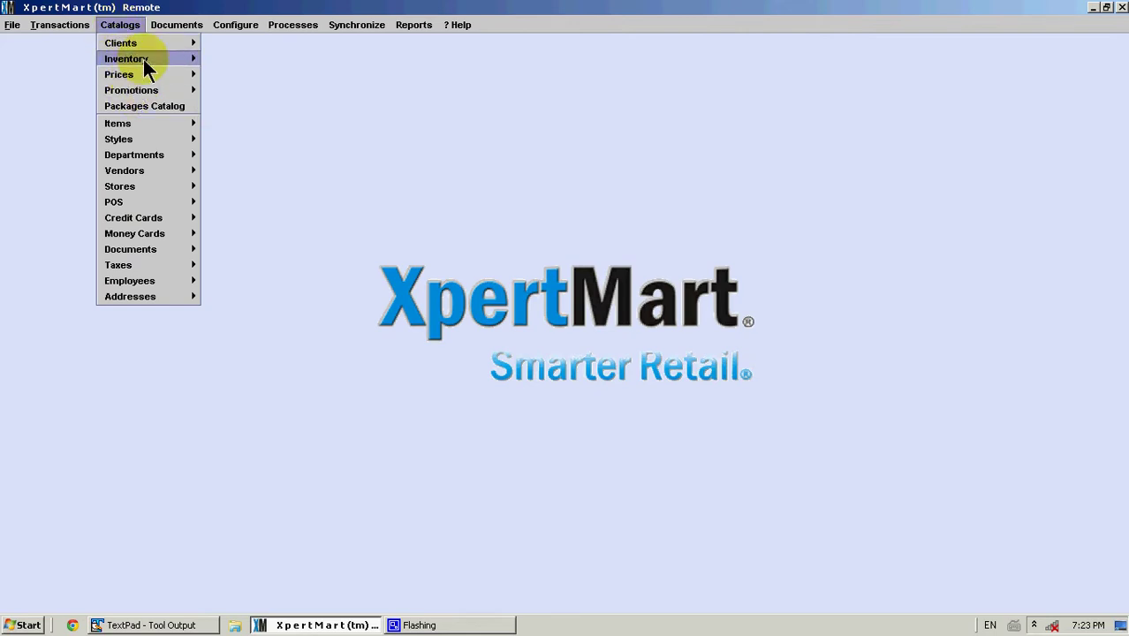
pyautogui.moveTo(145, 60)
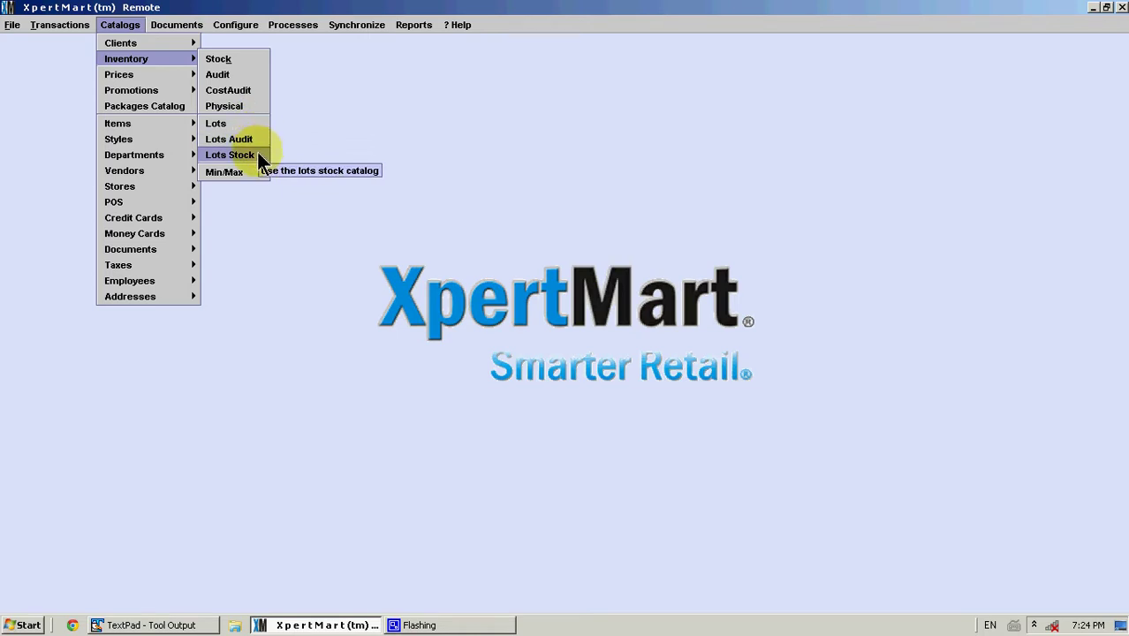
pyautogui.click(433, 118)
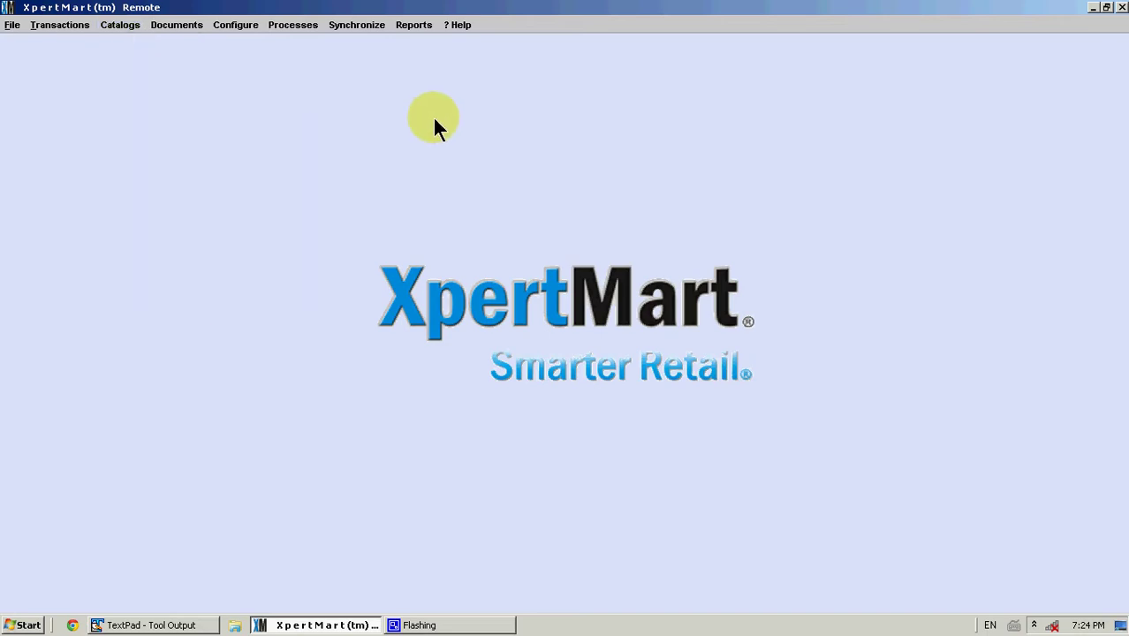
# Open a new vendor receiving transaction
pyautogui.click(61, 26)
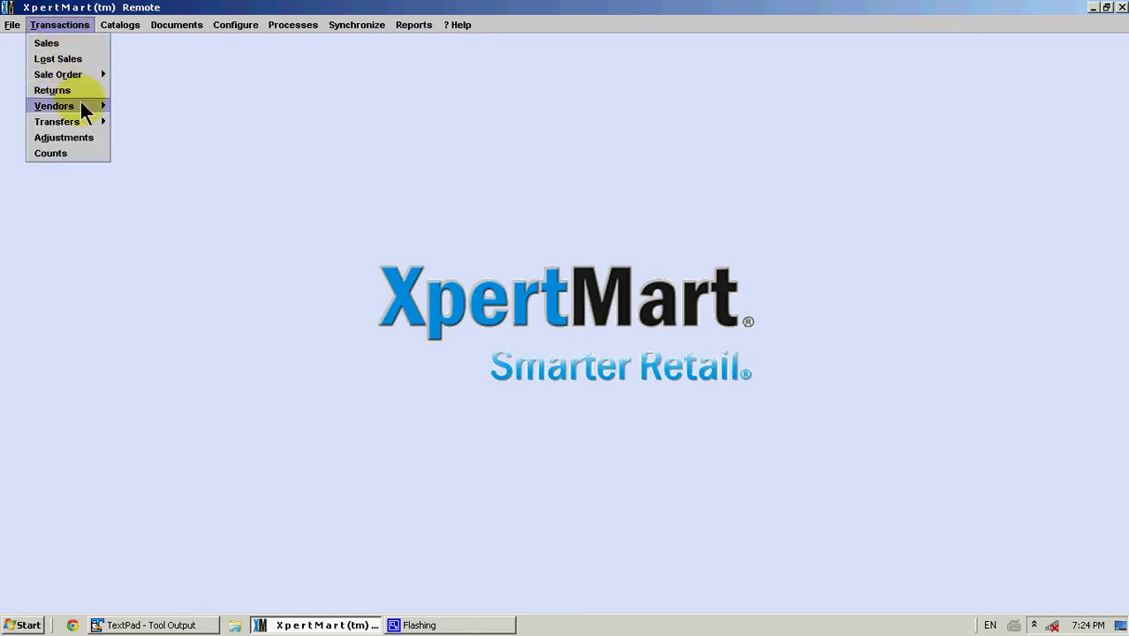
pyautogui.moveTo(84, 108)
pyautogui.click(134, 107)
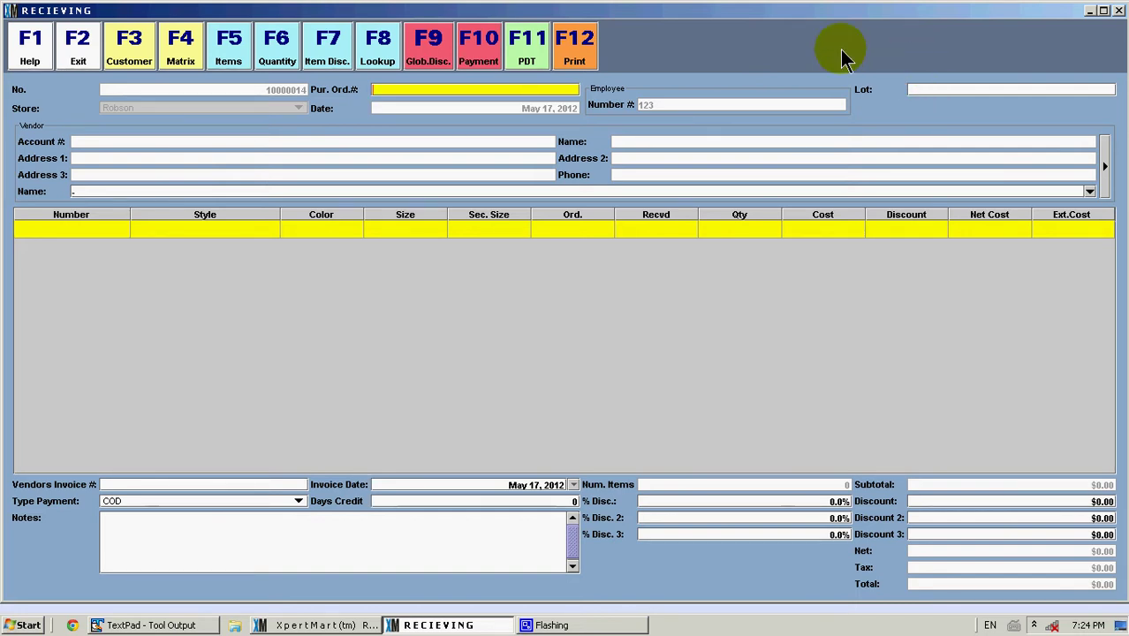
# Try ABC132 and 45-67 as the receiving lot, clearing the field after each entry
pyautogui.click(961, 91)
pyautogui.write('ABC132')
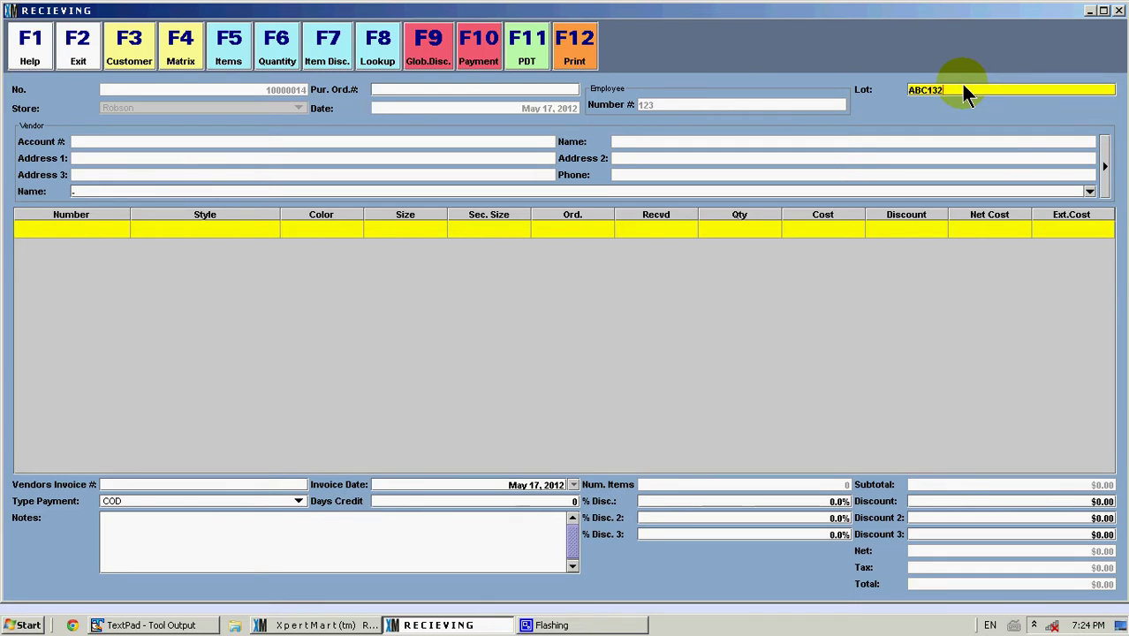
pyautogui.press('BackSpace')
pyautogui.press('BackSpace')
pyautogui.press('BackSpace')
pyautogui.press('BackSpace')
pyautogui.press('BackSpace')
pyautogui.press('BackSpace')
pyautogui.write('45-67')
pyautogui.press('BackSpace')
pyautogui.press('BackSpace')
pyautogui.press('BackSpace')
pyautogui.press('BackSpace')
pyautogui.press('BackSpace')
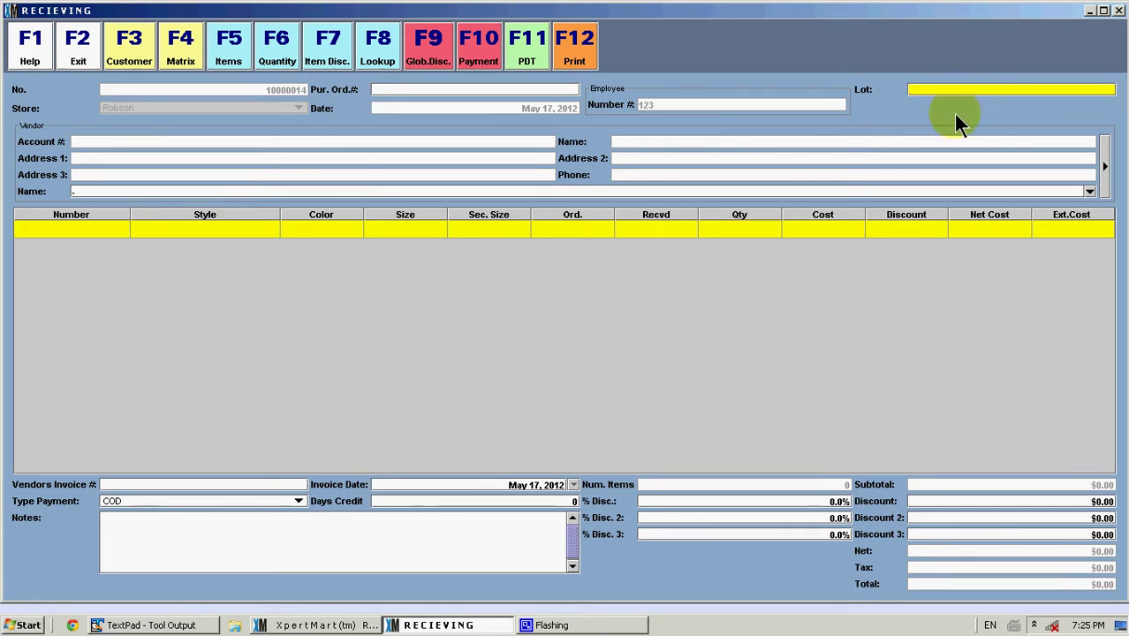
# Choose Steve Madden Imports Ltd. as the vendor of the receiving document
pyautogui.click(328, 191)
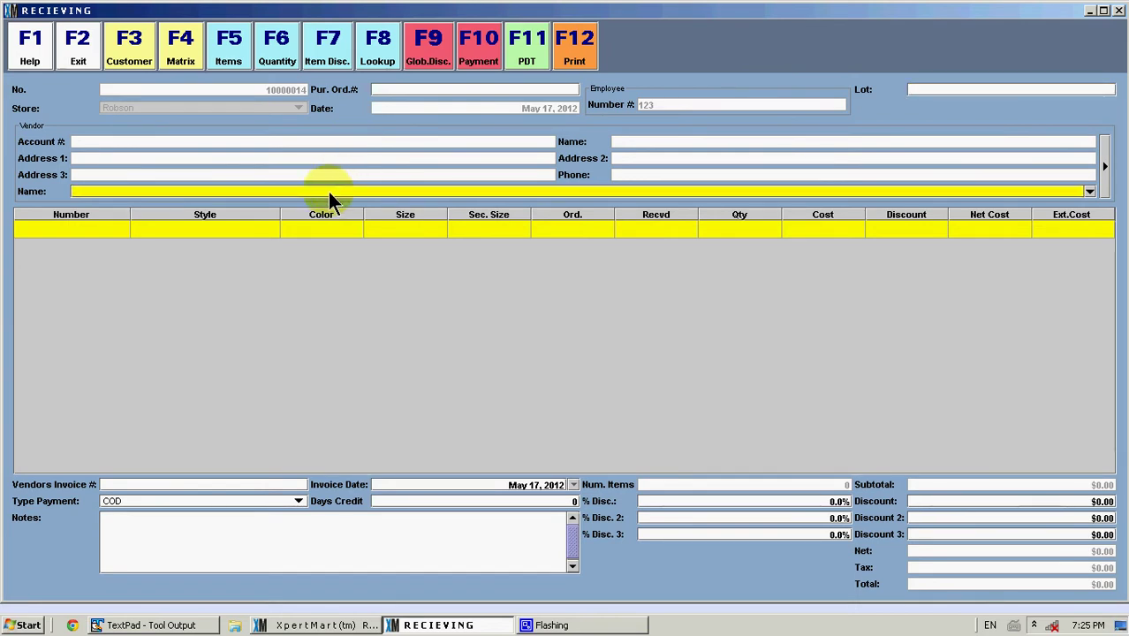
pyautogui.hotkey('alt', 'Down')
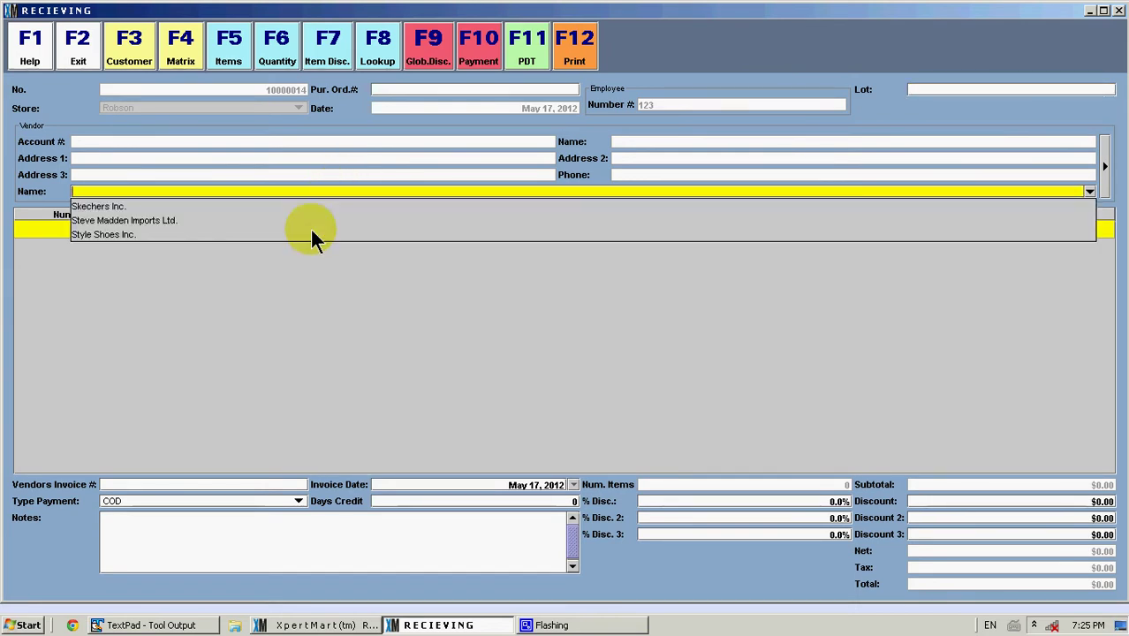
pyautogui.click(214, 219)
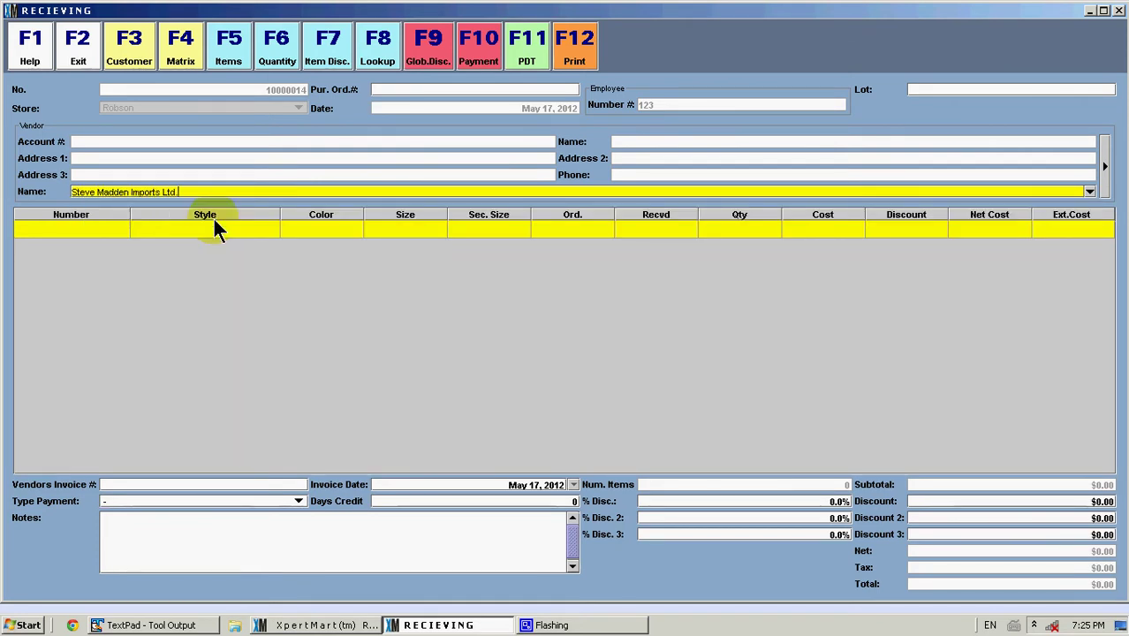
# Add item numbers 23, 34 and 45 as lines of the receiving document
pyautogui.click(100, 234)
pyautogui.write('23')
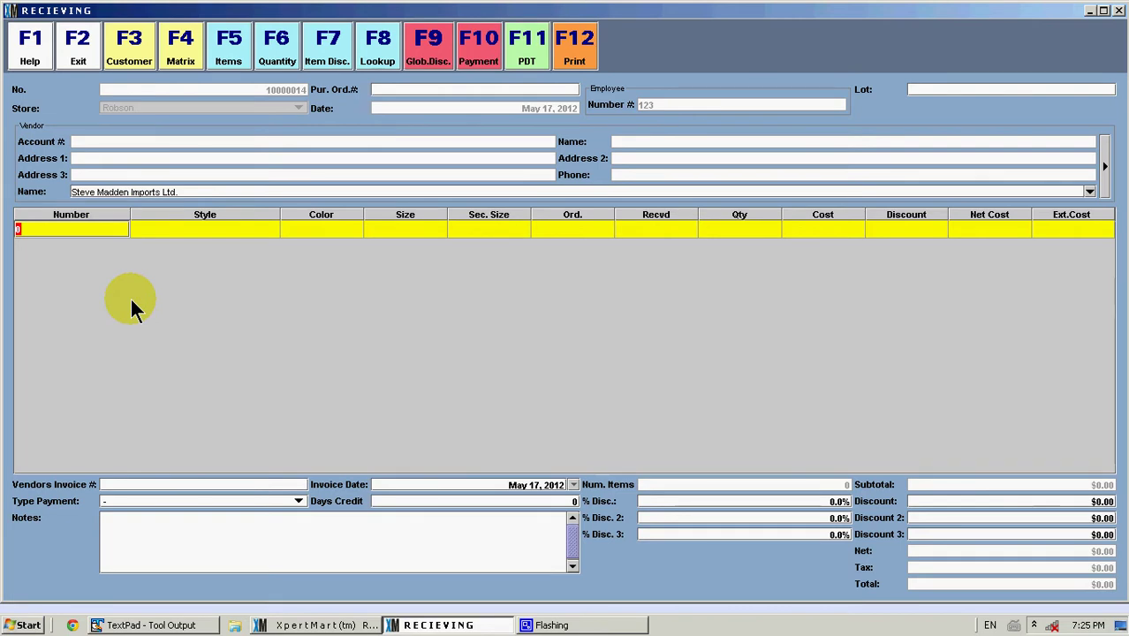
pyautogui.press('Return')
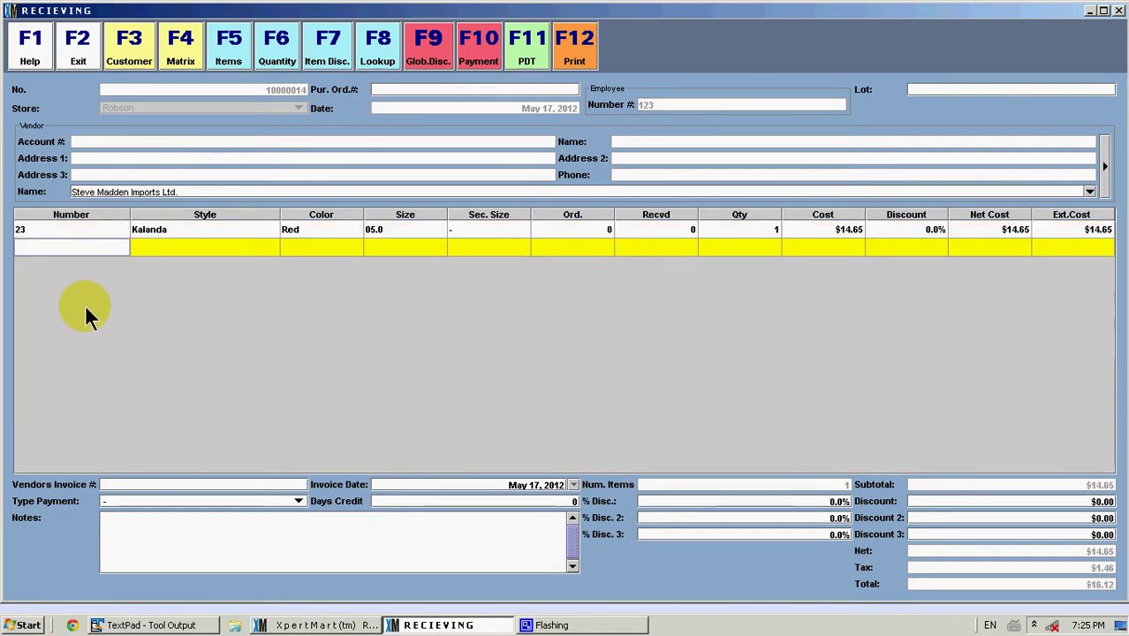
pyautogui.write('34')
pyautogui.press('Return')
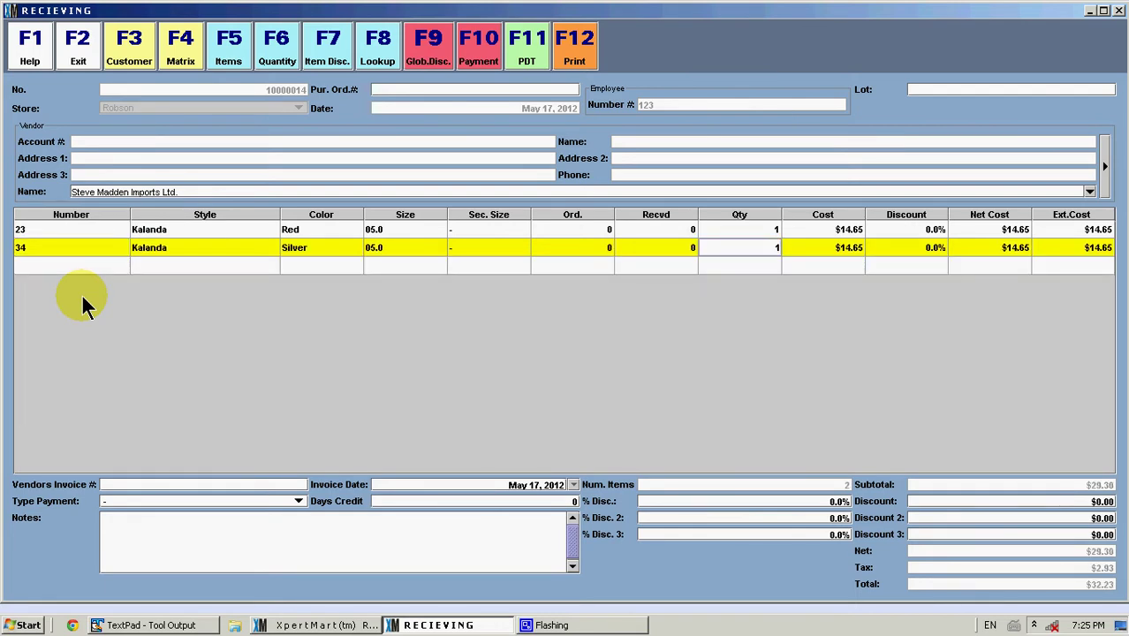
pyautogui.press('Return')
pyautogui.press('Return')
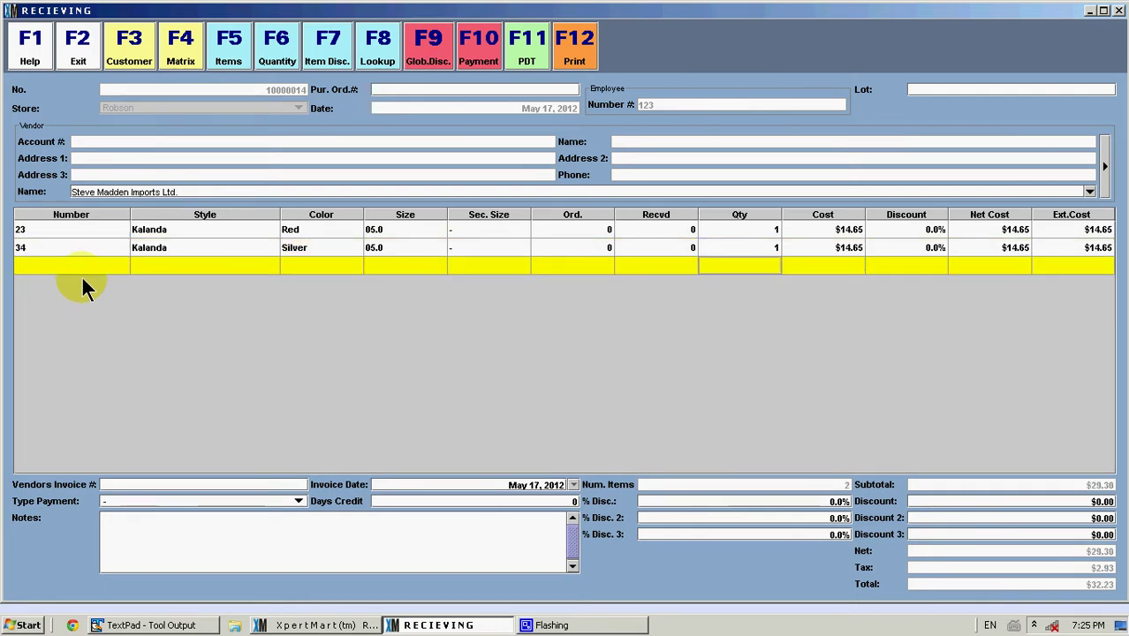
pyautogui.click(85, 269)
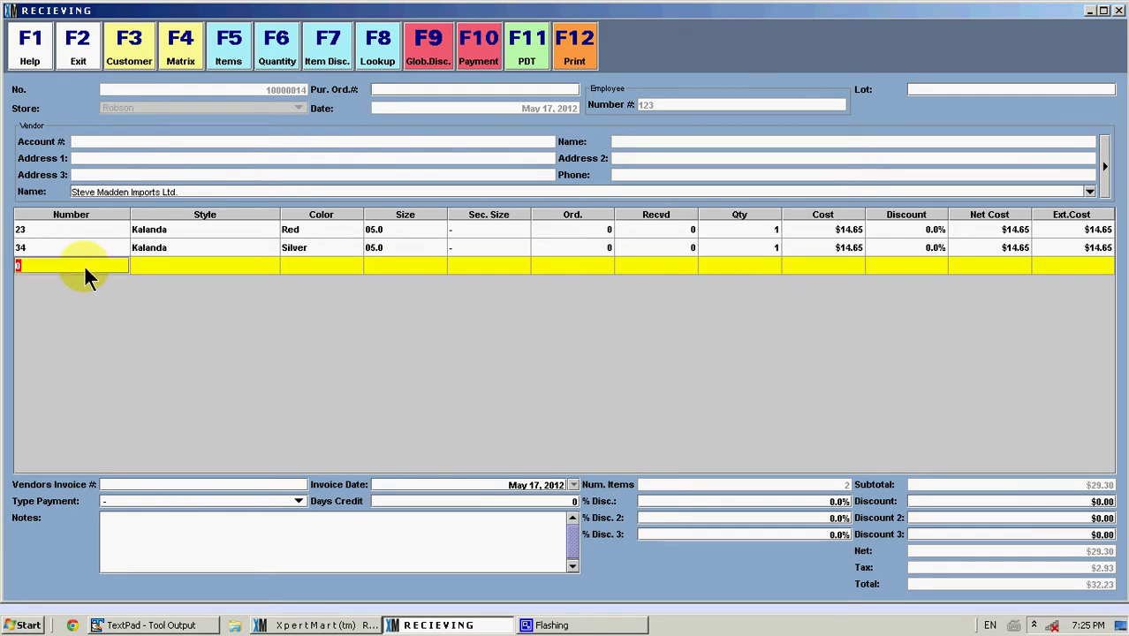
pyautogui.write('45')
pyautogui.press('Return')
# In the Kalanda quantity matrix, set the Red quantities for sizes 05.0 to 07.0 to 2, 1, 2, 1 and 3
pyautogui.press('Up')
pyautogui.press('Up')
pyautogui.press('Up')
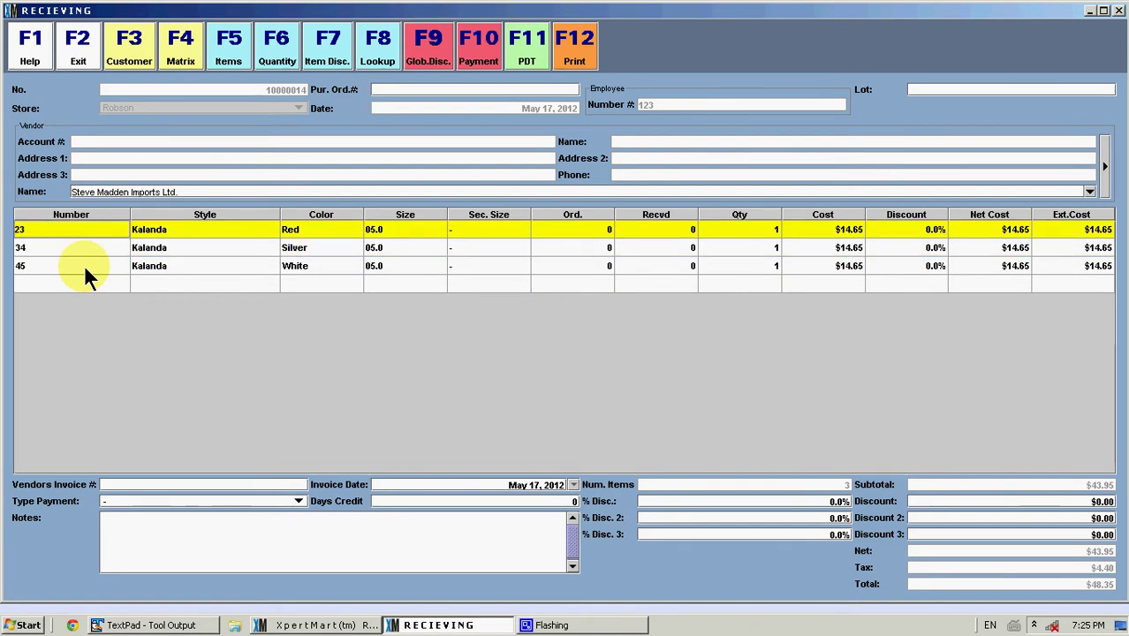
pyautogui.press('F4')
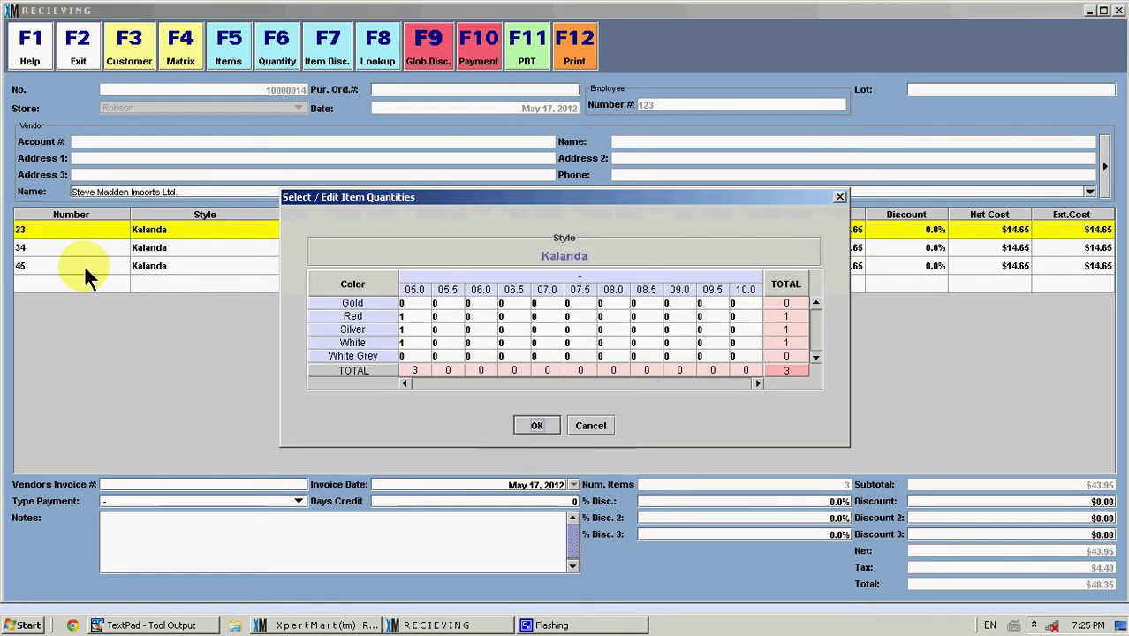
pyautogui.click(403, 316)
pyautogui.write('2')
pyautogui.press('Tab')
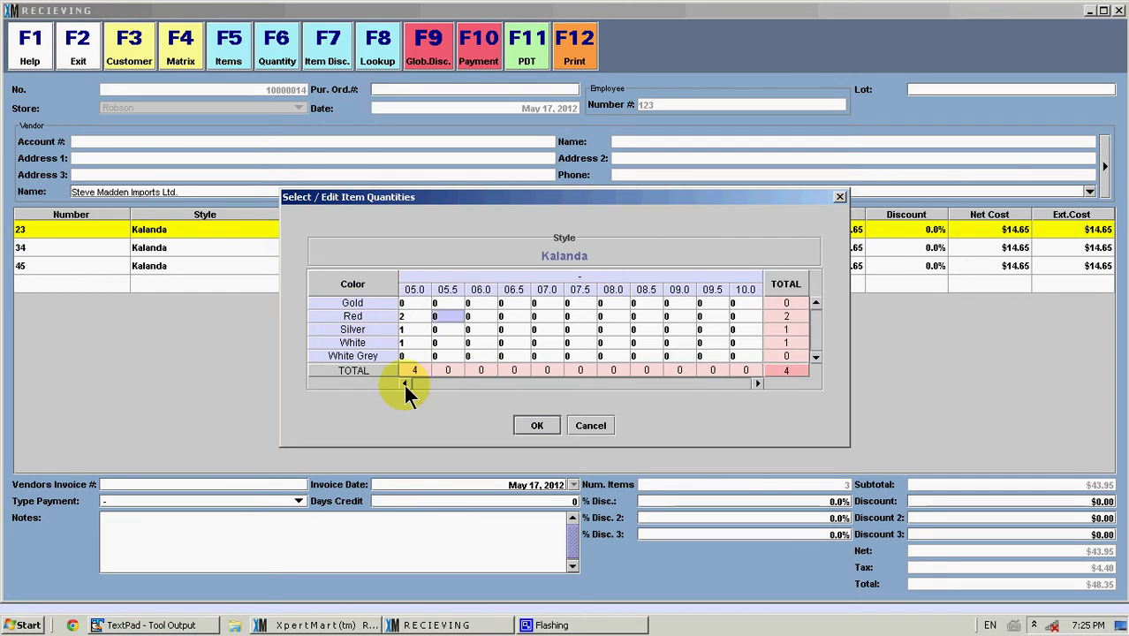
pyautogui.write('1')
pyautogui.press('Tab')
pyautogui.write('2')
pyautogui.press('Tab')
pyautogui.write('1')
pyautogui.press('Tab')
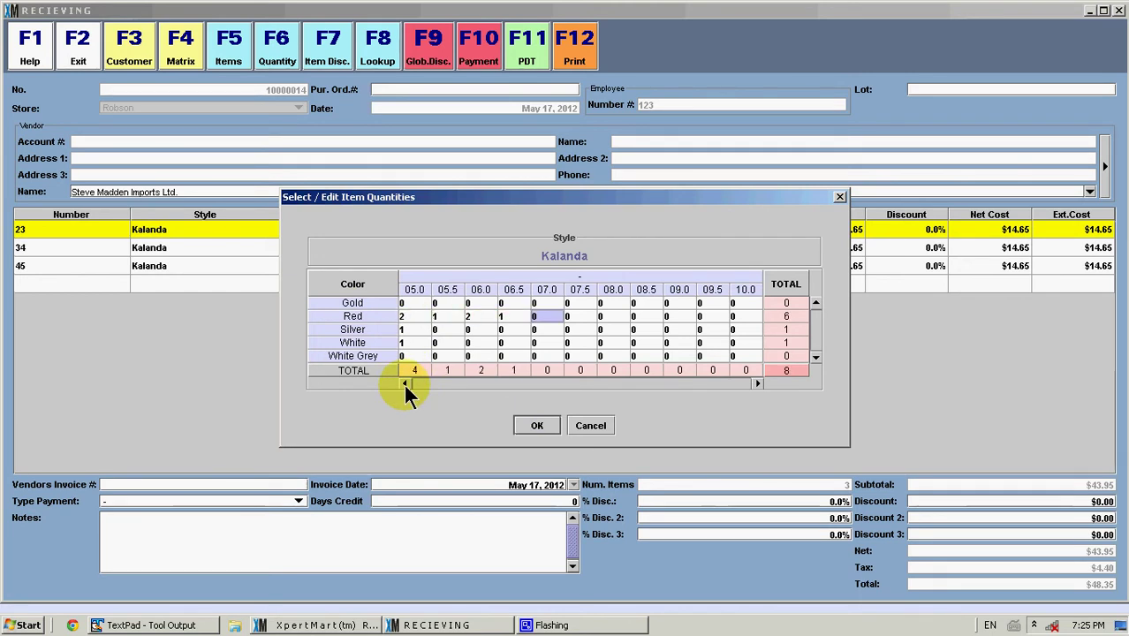
pyautogui.write('3')
pyautogui.press('Return')
# Set the Silver quantities for sizes 05.0, 05.5 and 06.0 to 2, 3 and 2, and apply the matrix
pyautogui.press('Left')
pyautogui.press('Left')
pyautogui.press('Left')
pyautogui.press('Left')
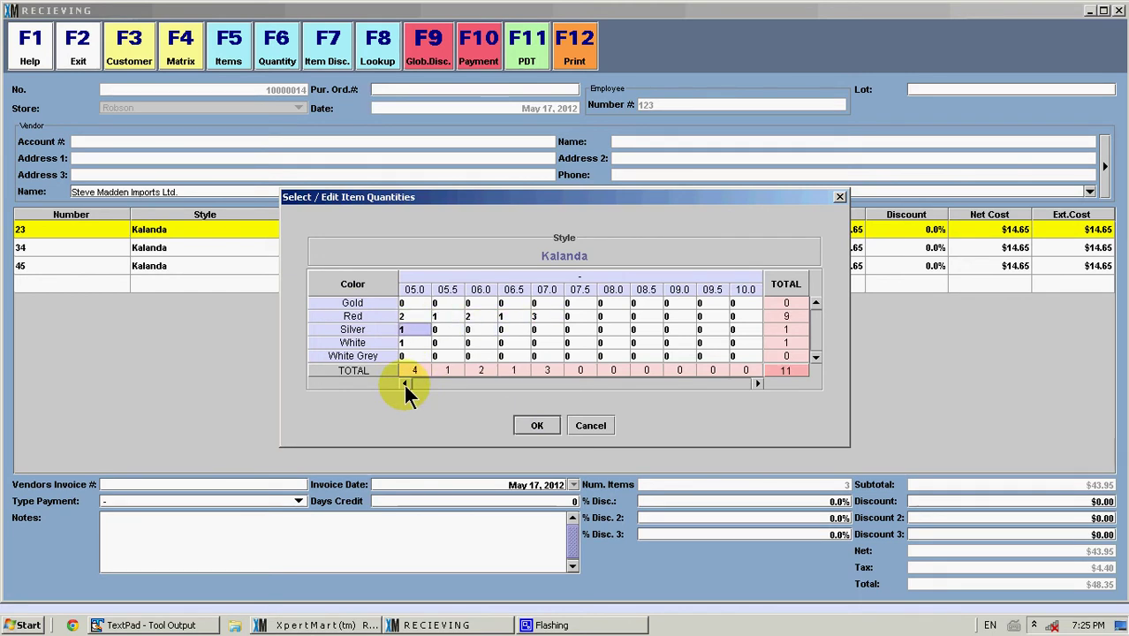
pyautogui.write('2')
pyautogui.press('Tab')
pyautogui.write('3')
pyautogui.press('Tab')
pyautogui.write('2')
pyautogui.press('Tab')
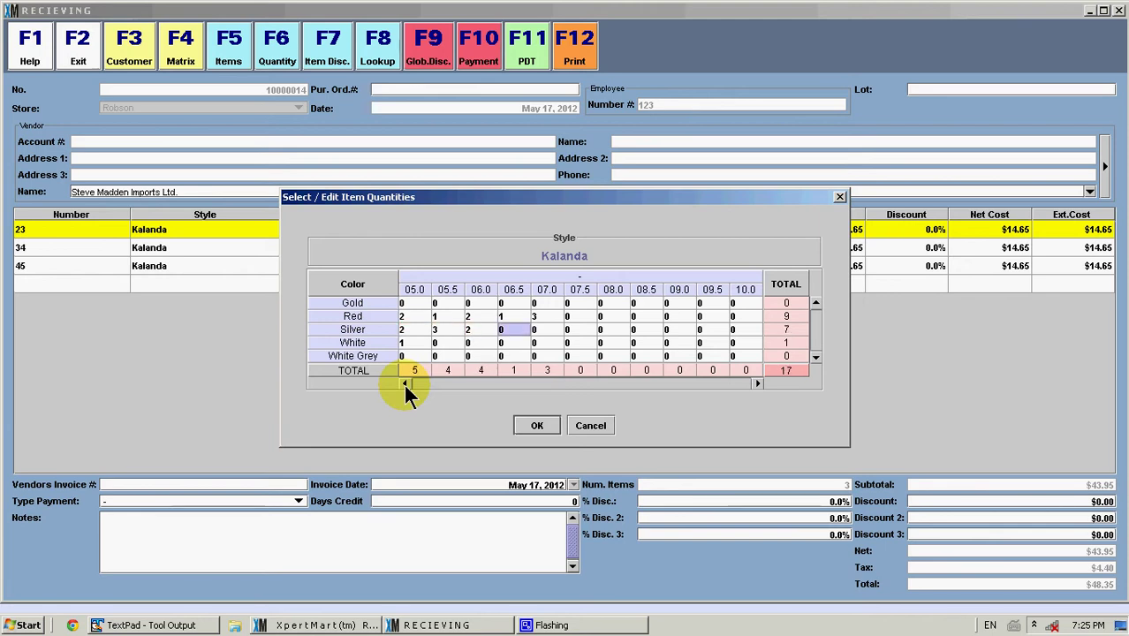
pyautogui.click(557, 427)
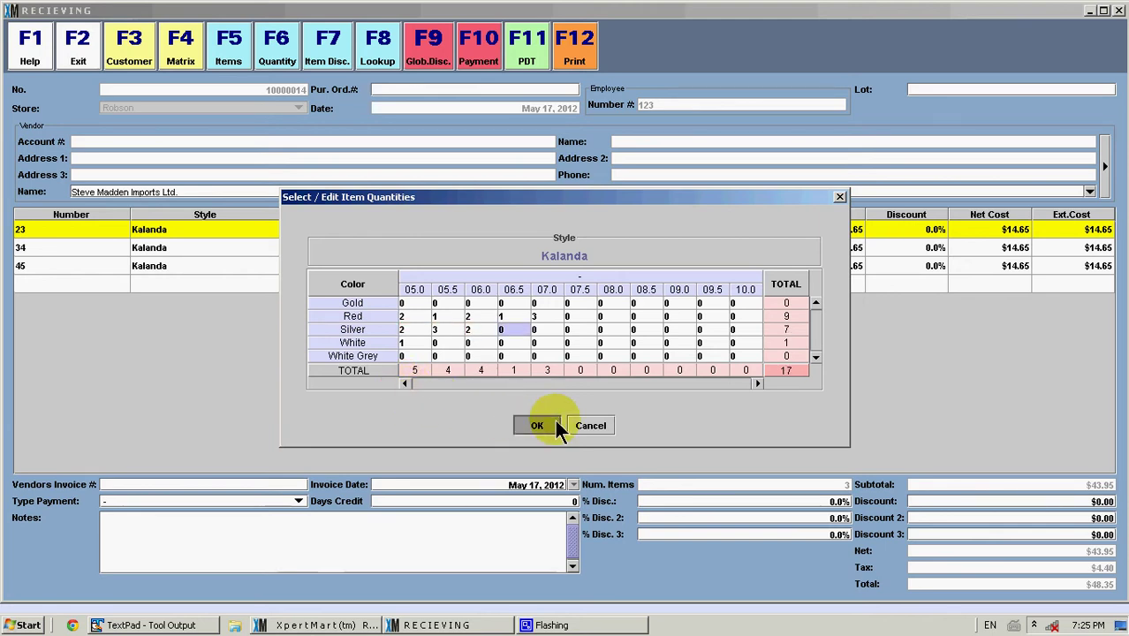
# Fill in vendor's invoice number 4567, payment type 15 days and 15 days of credit
pyautogui.click(231, 484)
pyautogui.write('4567')
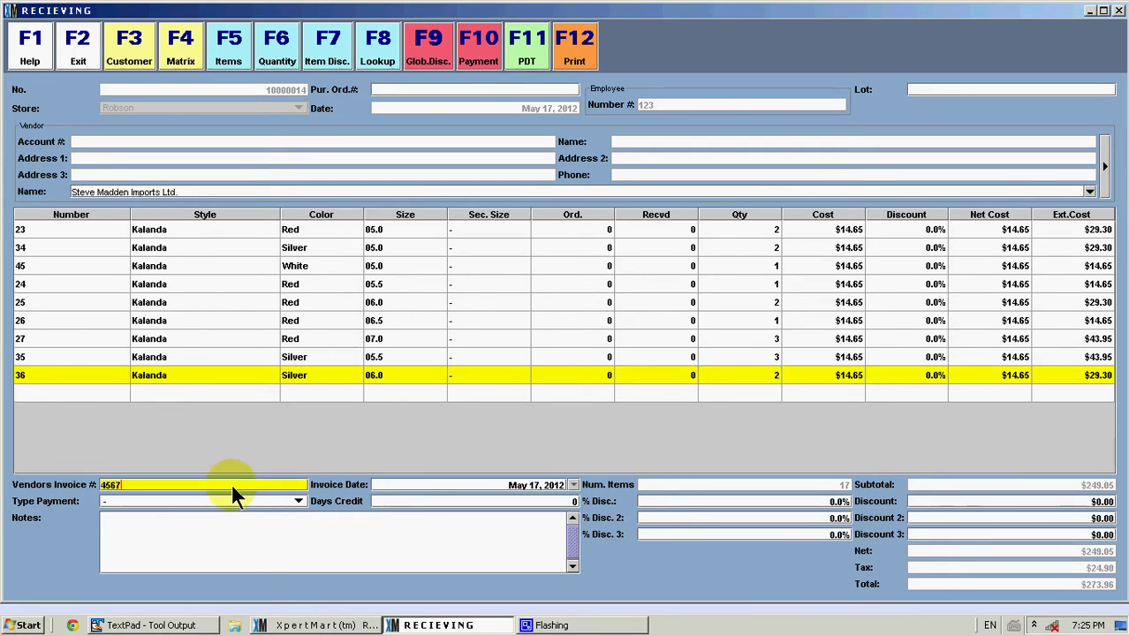
pyautogui.press('Tab')
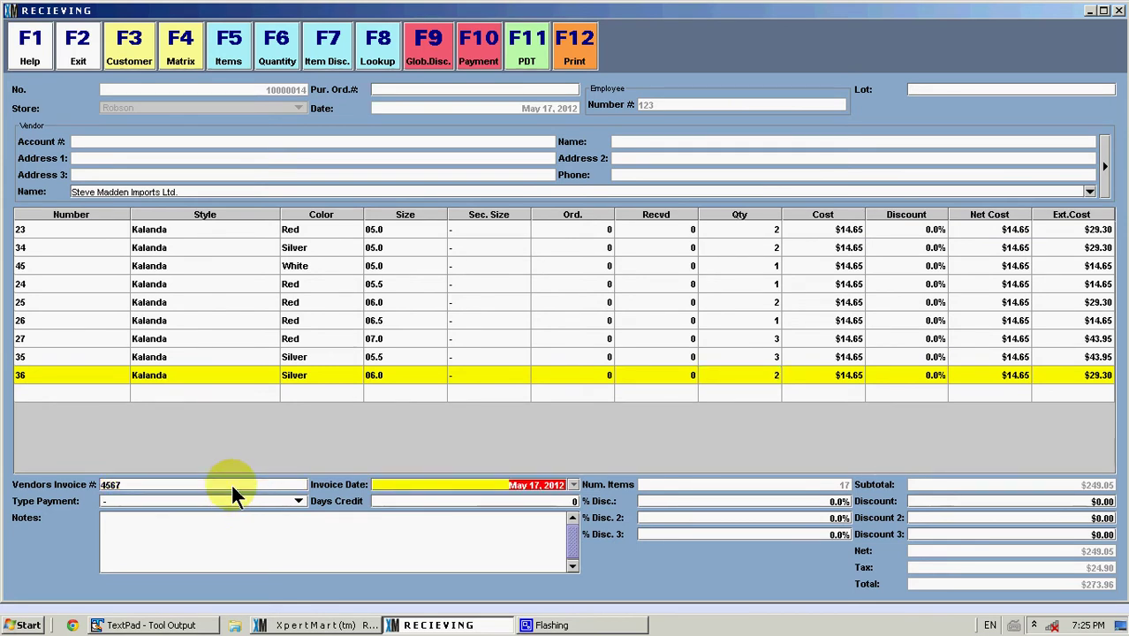
pyautogui.click(295, 500)
pyautogui.click(263, 531)
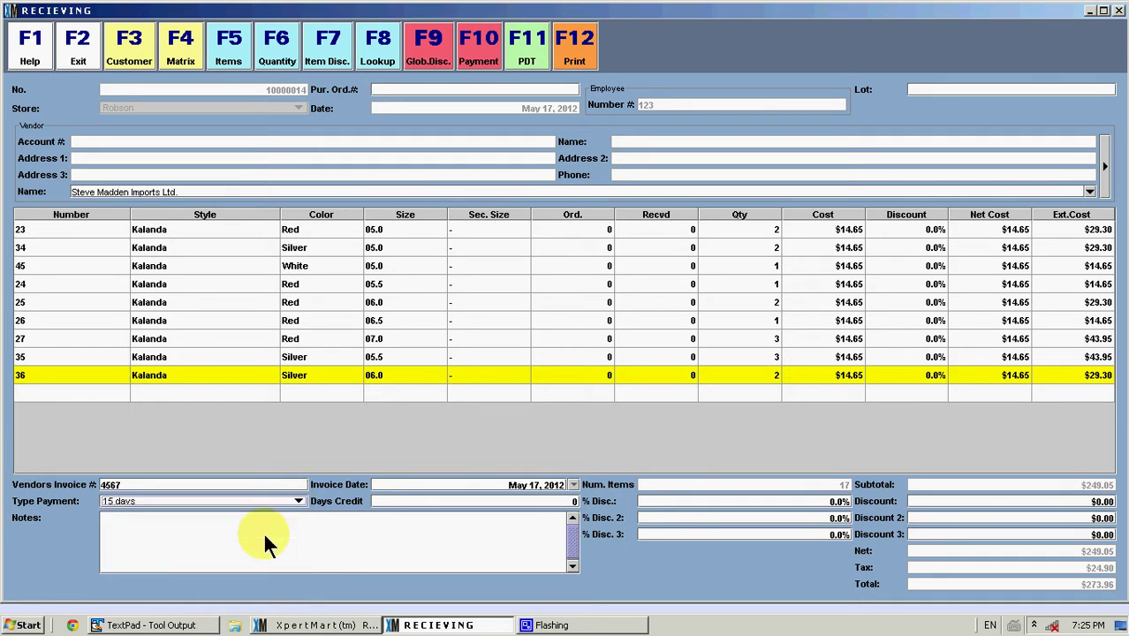
pyautogui.click(468, 500)
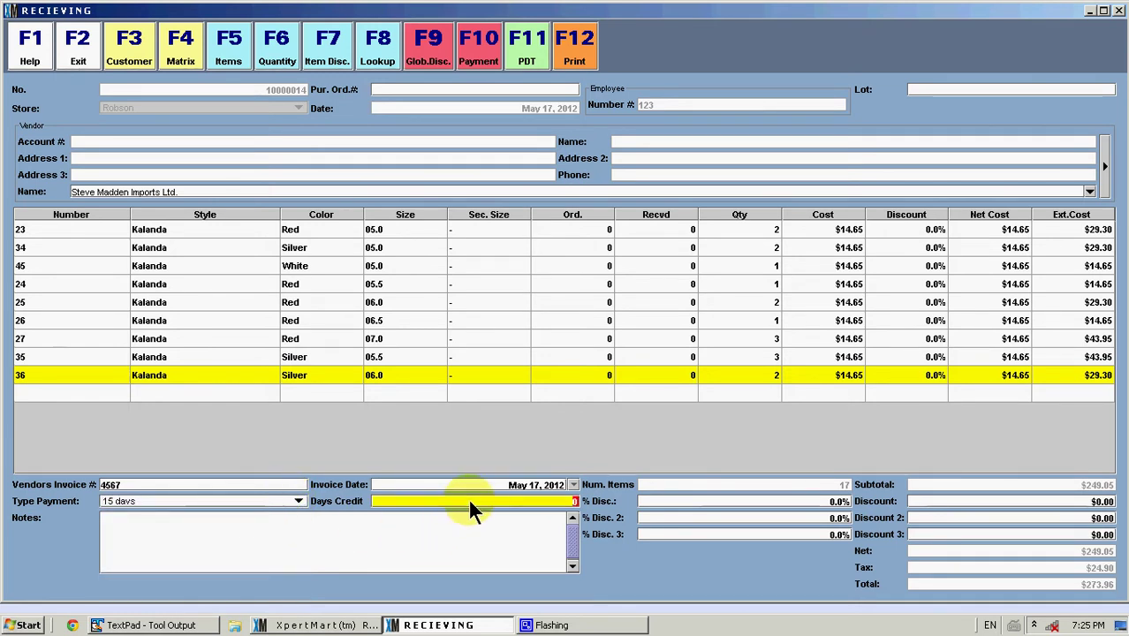
pyautogui.write('15')
pyautogui.press('Tab')
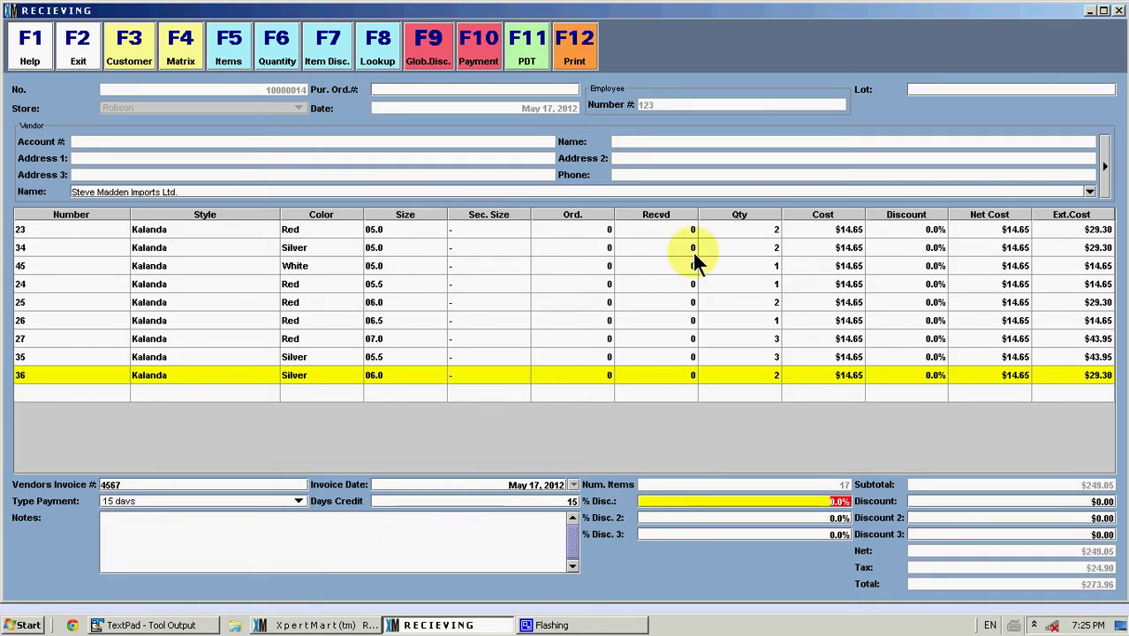
# Try to print the receiving document with no lot specified
pyautogui.click(583, 56)
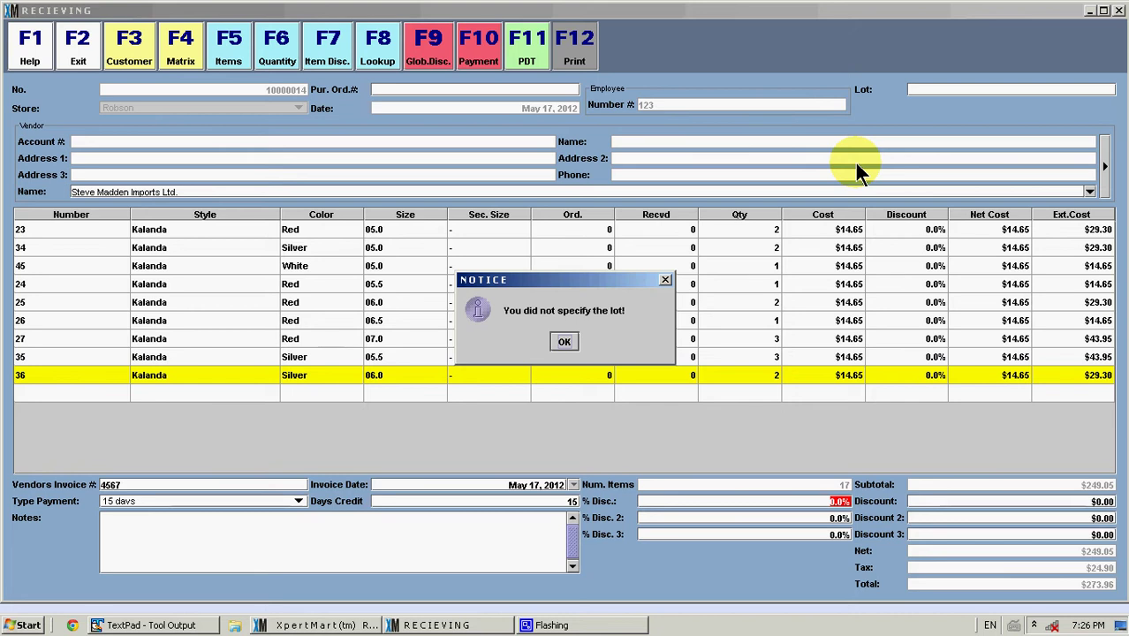
pyautogui.click(562, 341)
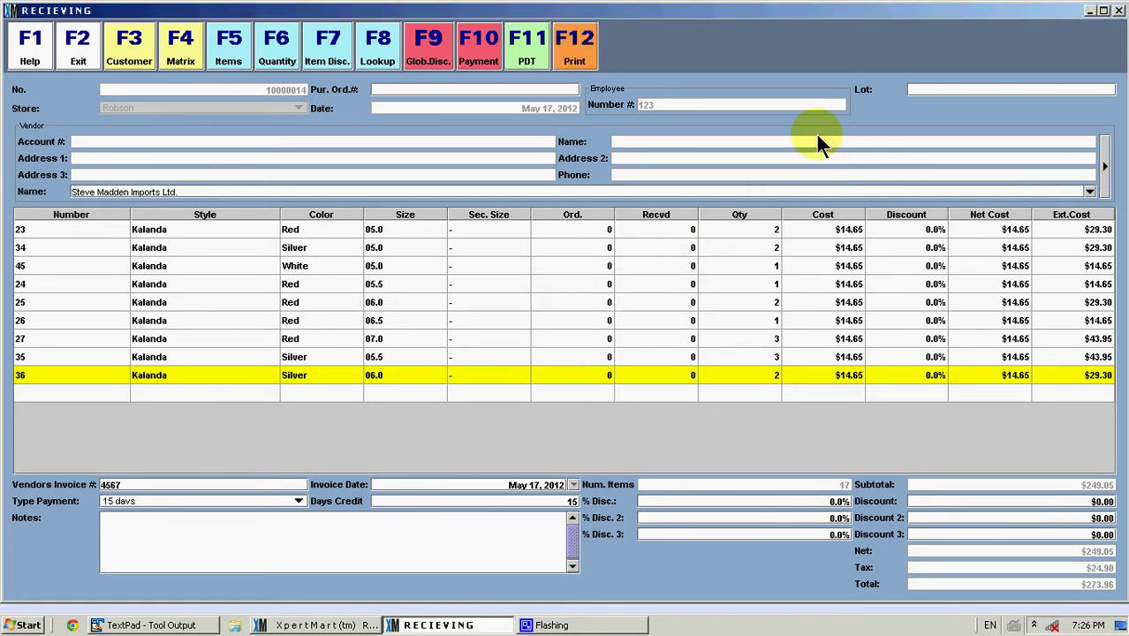
# Enter AZD2345 as the lot of the Kalanda receiving document
pyautogui.click(932, 90)
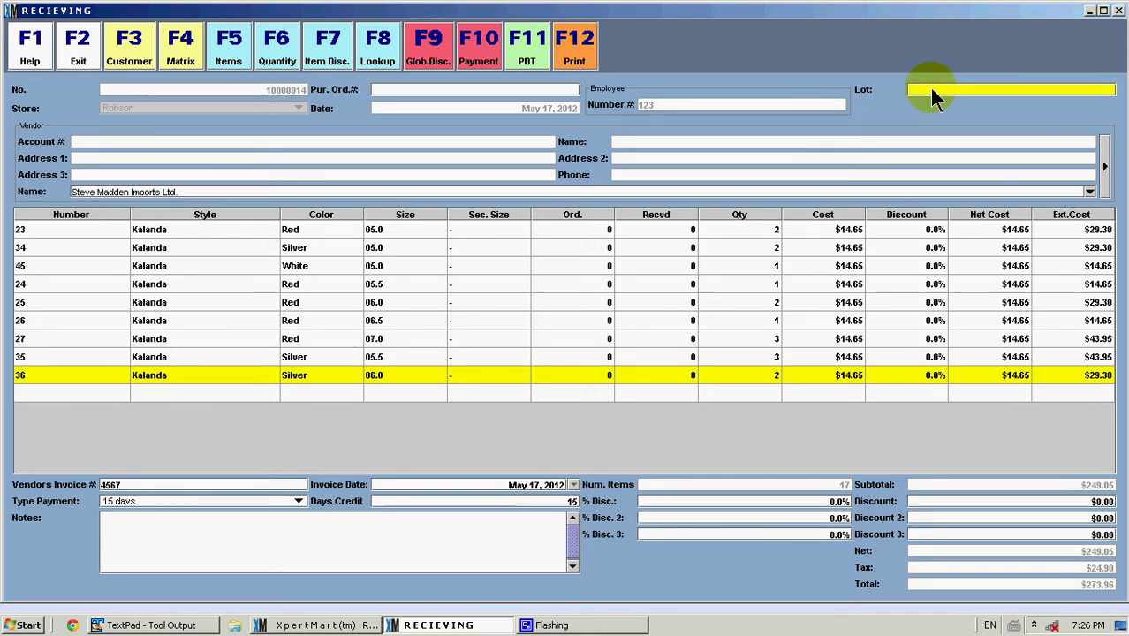
pyautogui.write('G')
pyautogui.press('BackSpace')
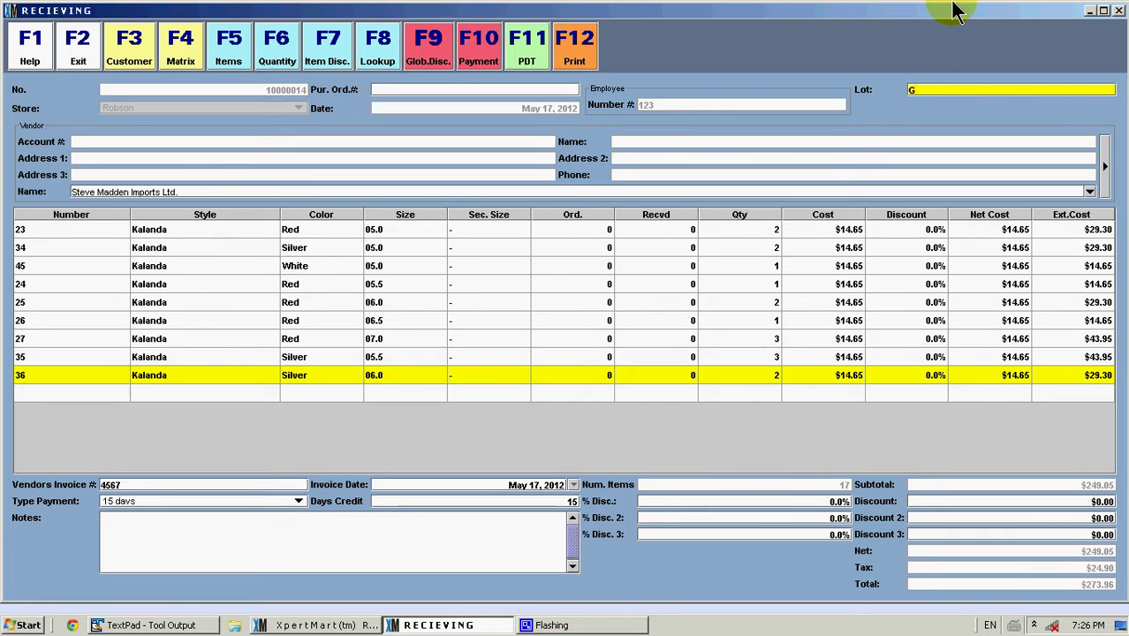
pyautogui.write('AZD')
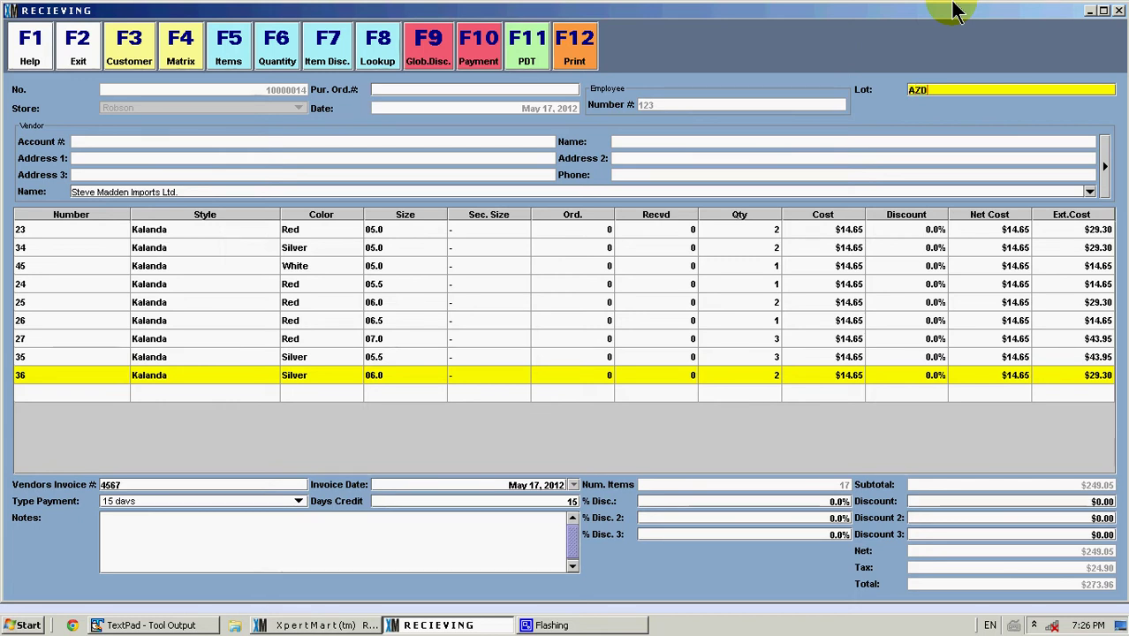
pyautogui.write('2345')
pyautogui.press('Tab')
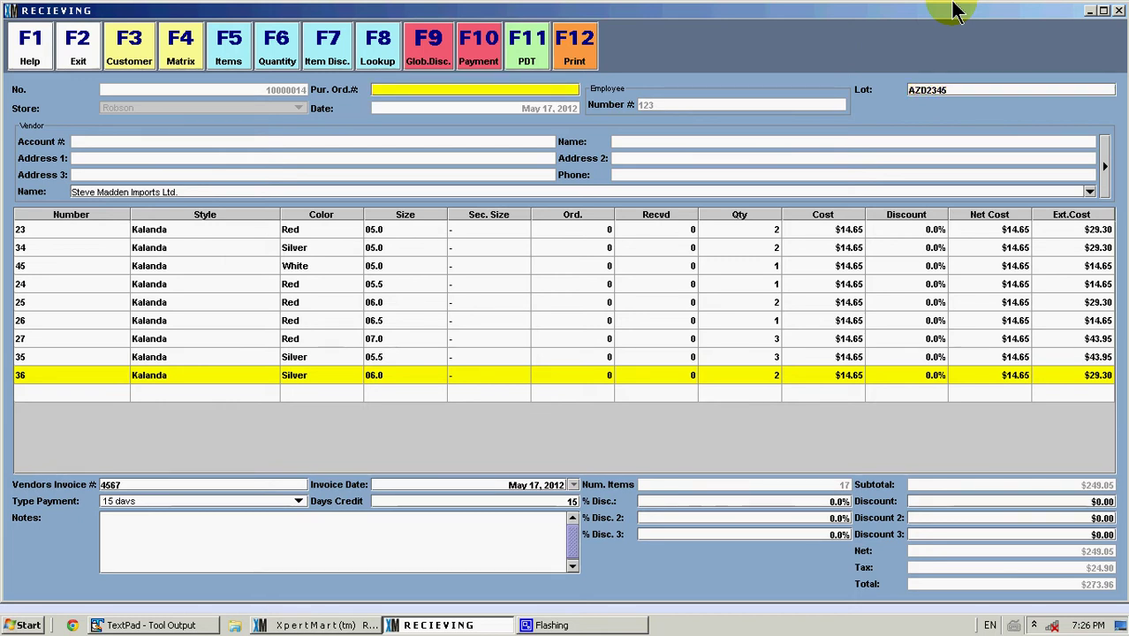
# Print the receiving document with its lot specified and exit the receiving window
pyautogui.click(969, 97)
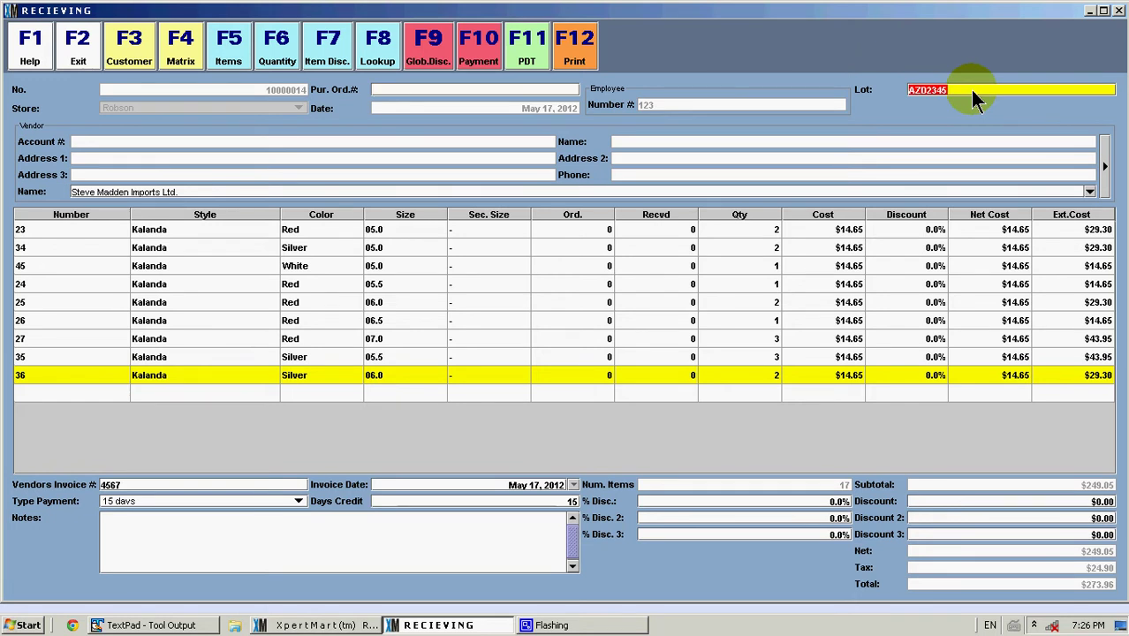
pyautogui.click(574, 63)
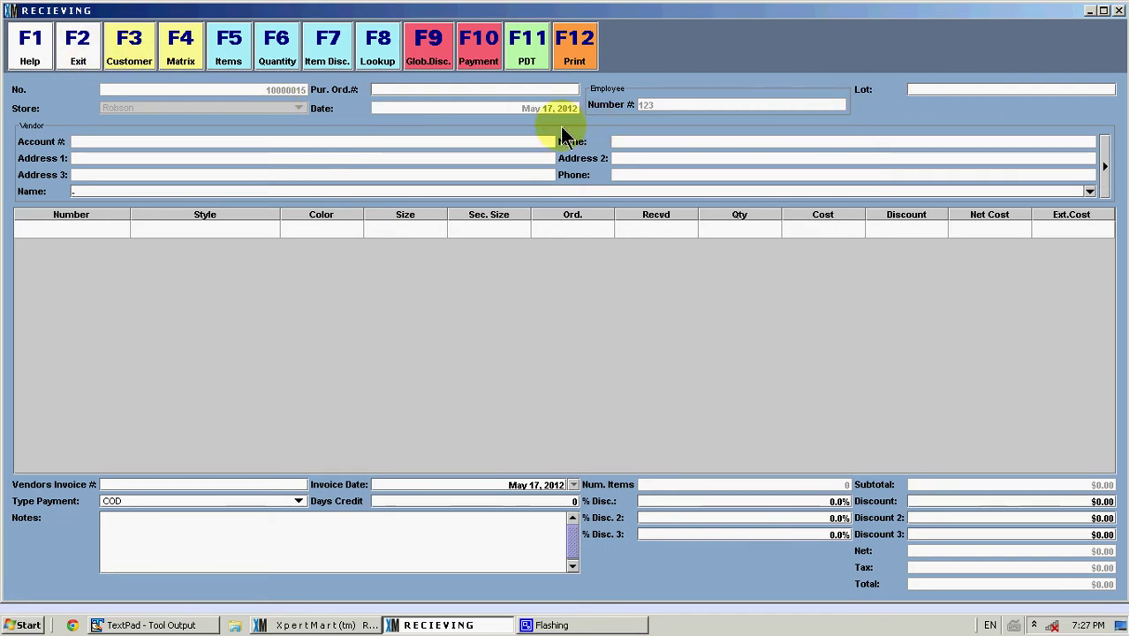
pyautogui.click(76, 57)
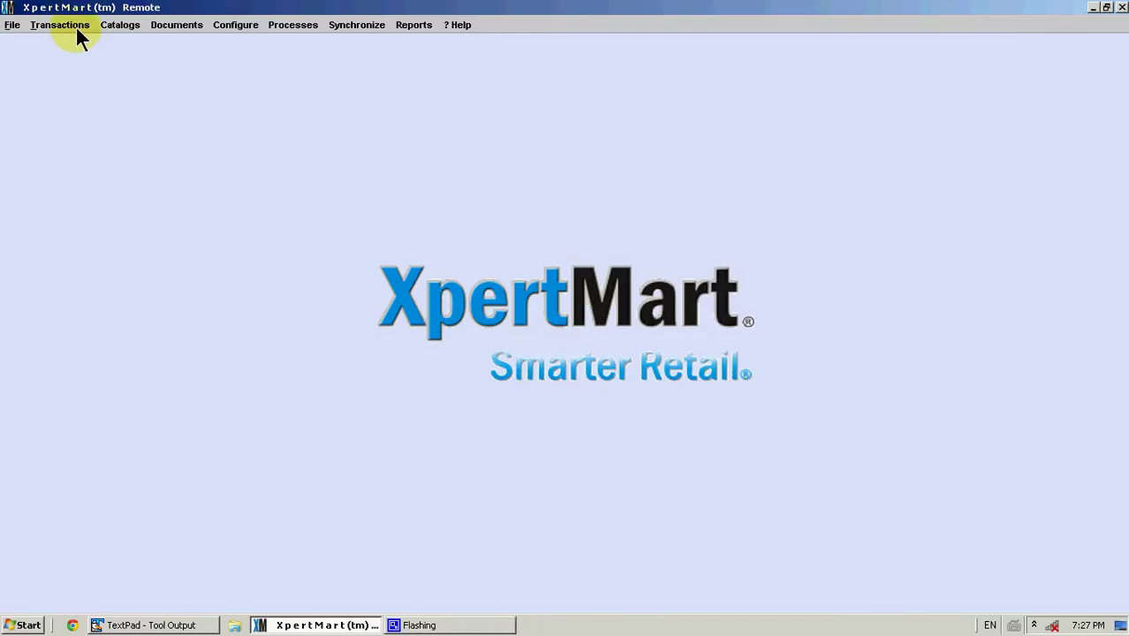
# Start a new sales invoice to examine where its lot is specified, and exit it without entering a sale
pyautogui.click(78, 27)
pyautogui.click(46, 42)
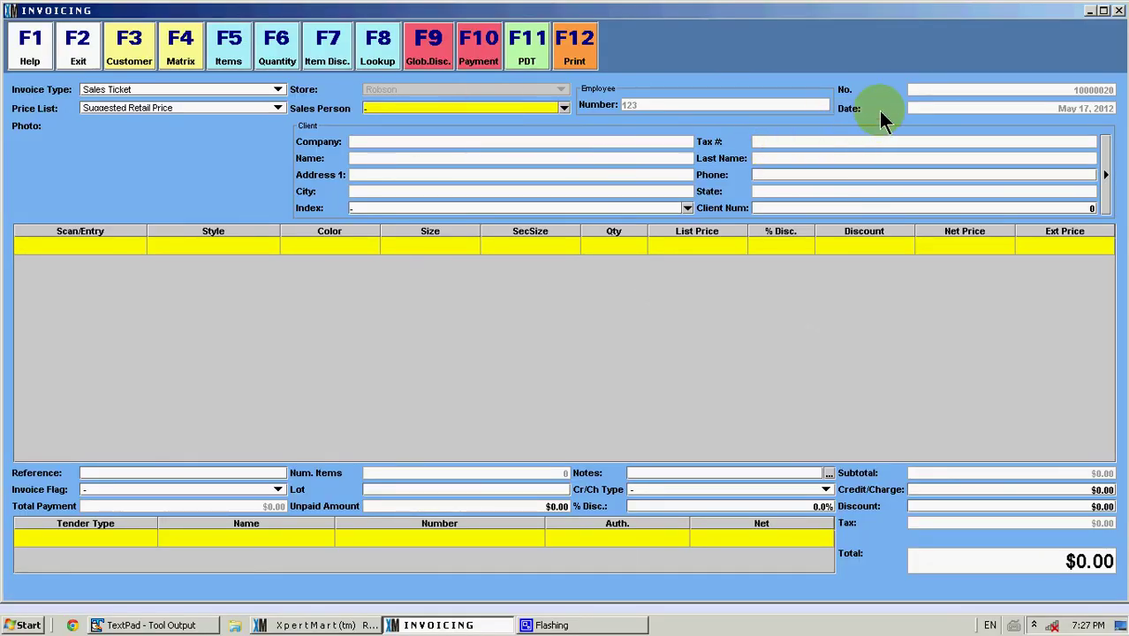
pyautogui.click(437, 489)
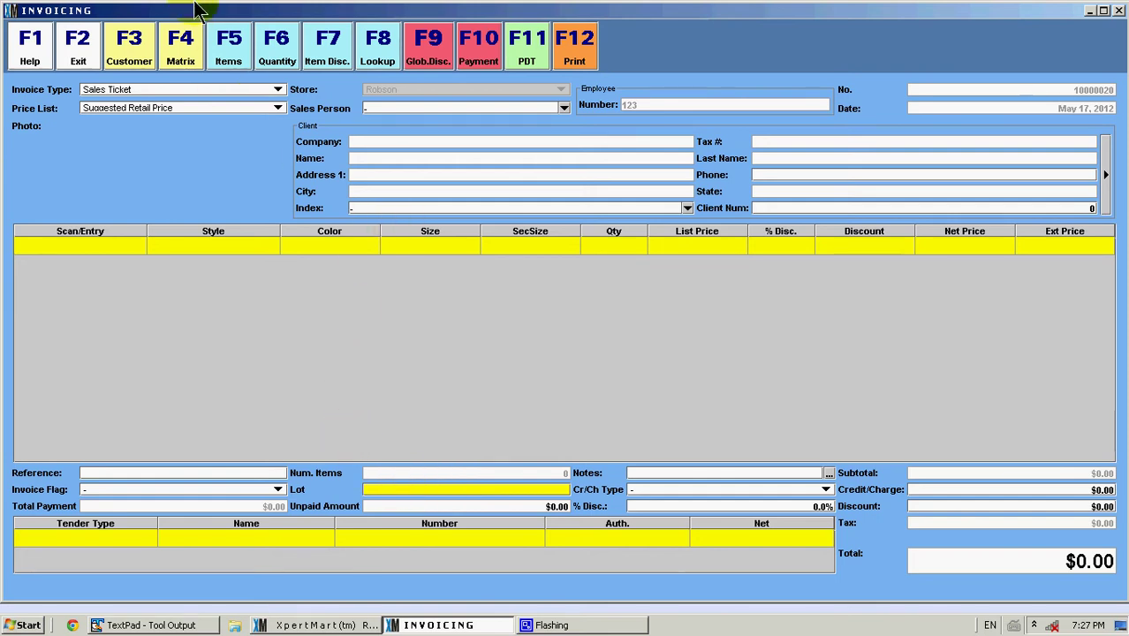
pyautogui.click(76, 47)
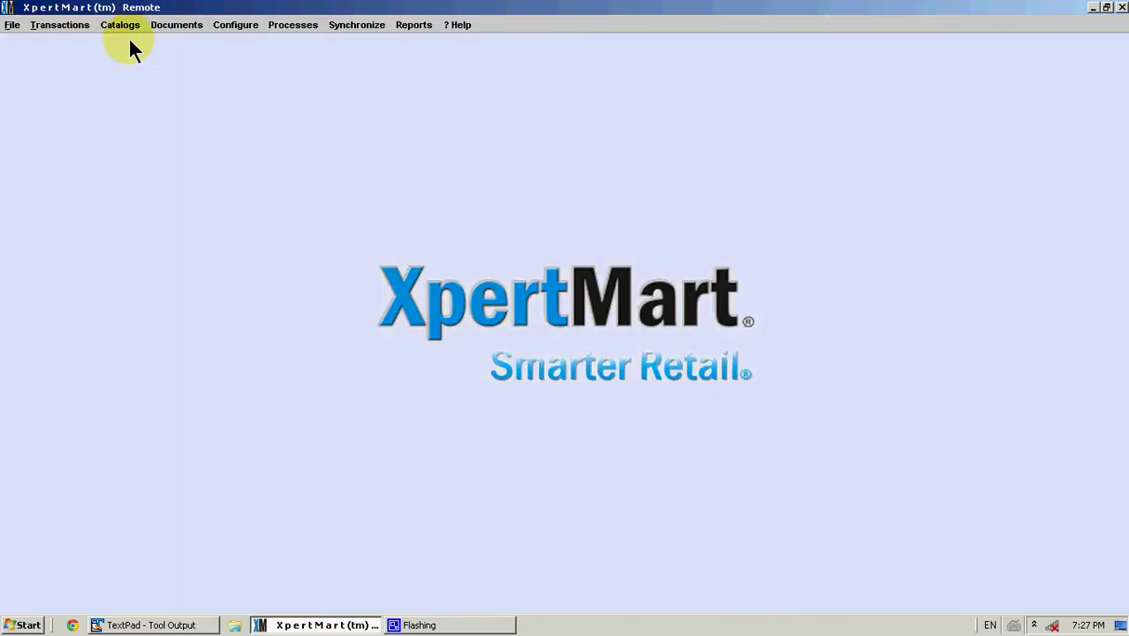
# Look through the available transaction types
pyautogui.click(64, 29)
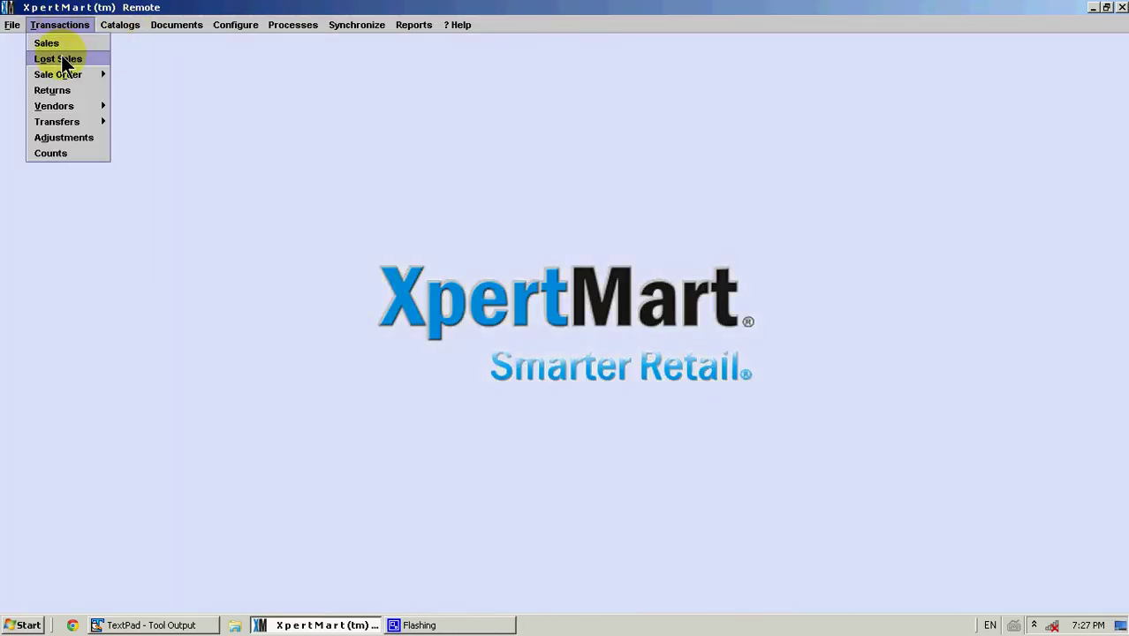